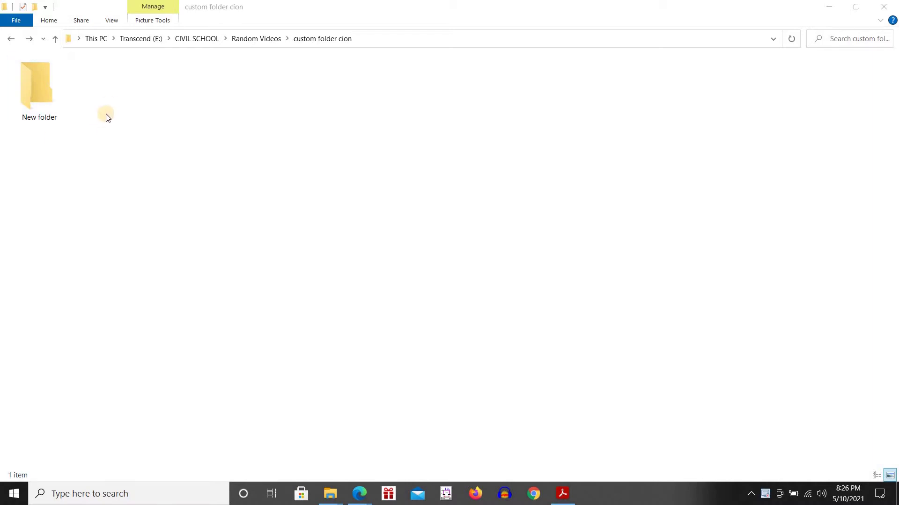
{"action": "right_click", "coordinate": [26, 100]}
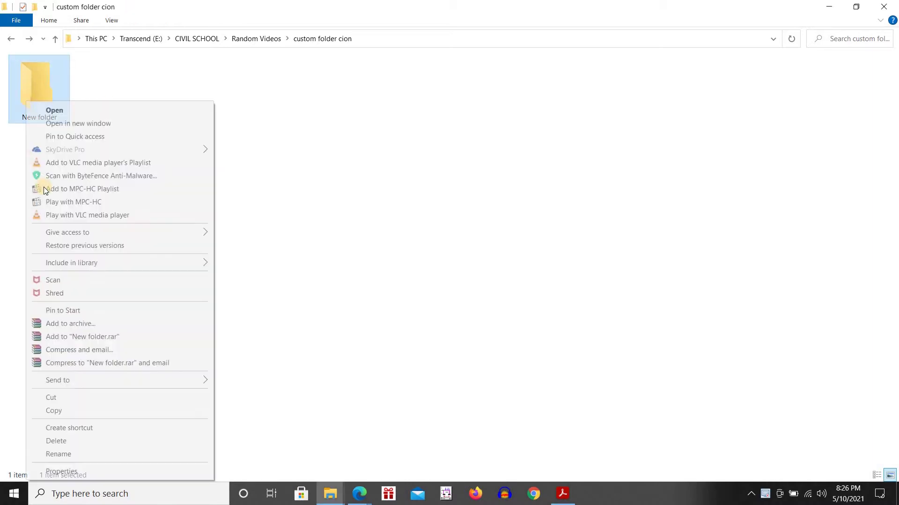
{"action": "left_click", "coordinate": [72, 471]}
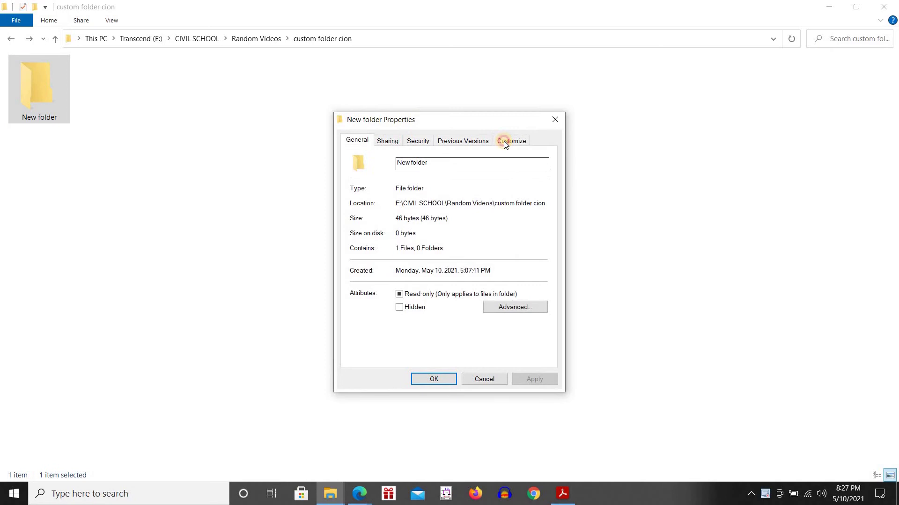
{"action": "left_click", "coordinate": [505, 141]}
{"action": "left_click", "coordinate": [375, 314]}
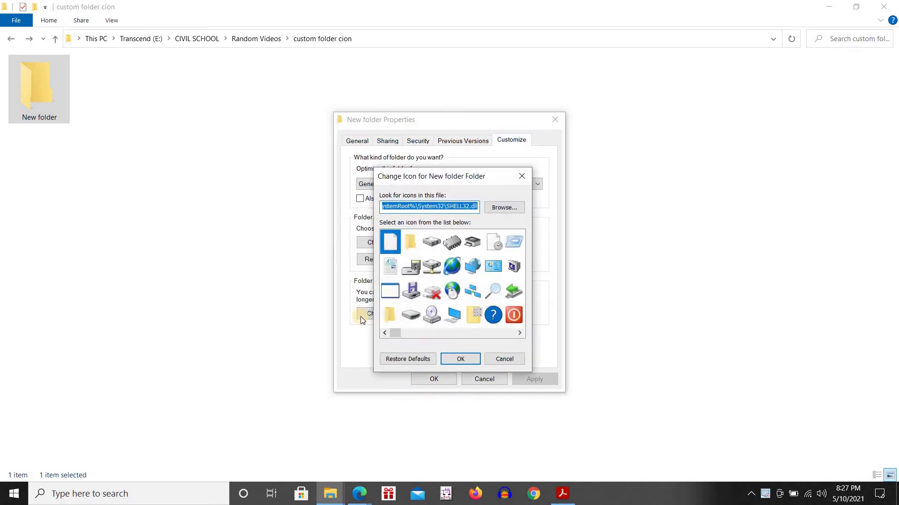
{"action": "left_click", "coordinate": [452, 266]}
{"action": "left_click", "coordinate": [431, 266]}
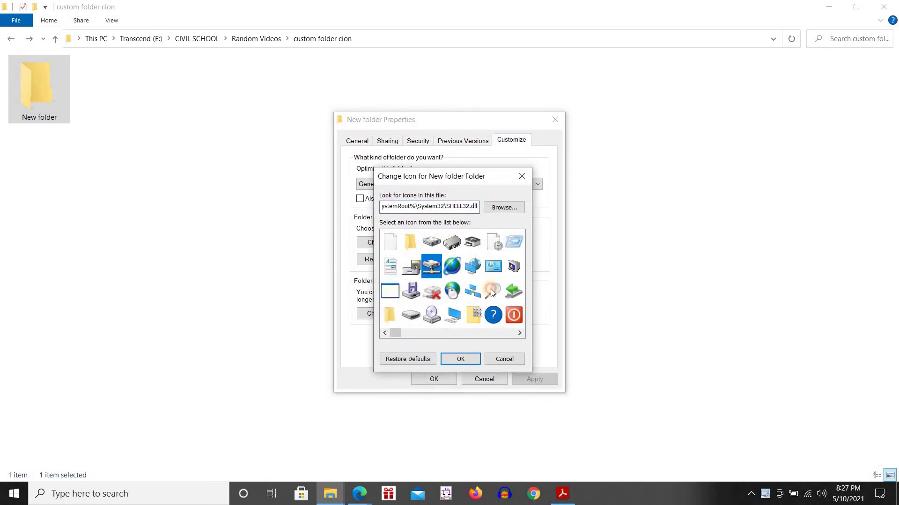
{"action": "left_click", "coordinate": [493, 241]}
{"action": "left_click", "coordinate": [493, 290]}
{"action": "left_click_drag", "start_coordinate": [518, 334], "coordinate": [518, 335]}
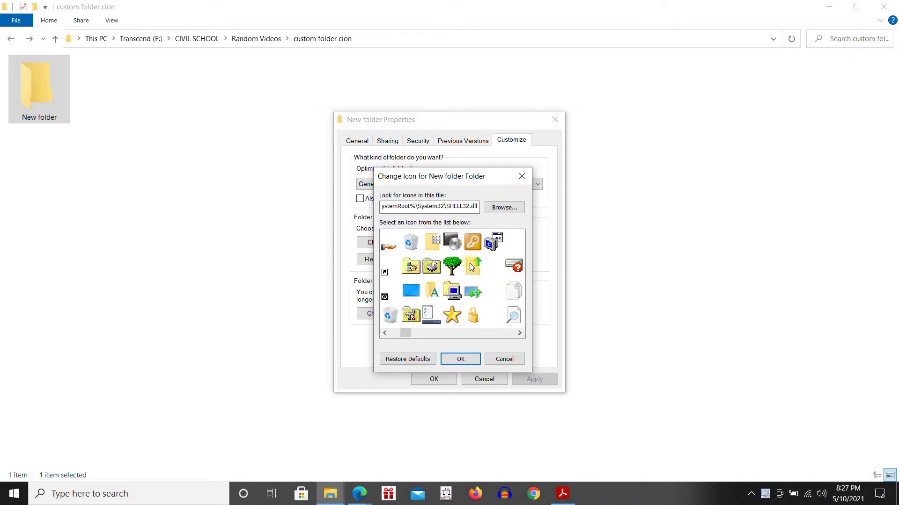
{"action": "left_click", "coordinate": [521, 176]}
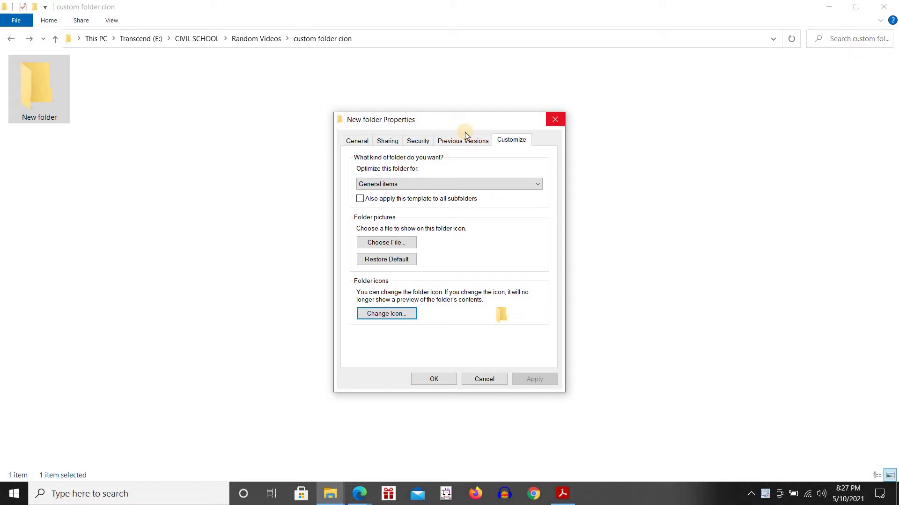
{"action": "key", "text": "Escape"}
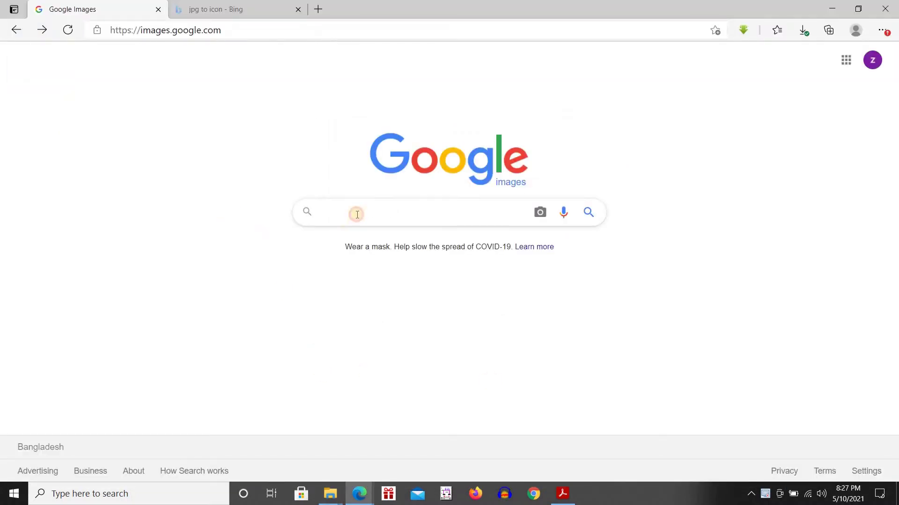
Search Google Images for 'godzilla folder icon' and preview the King of the Monsters result
{"action": "left_click", "coordinate": [346, 237]}
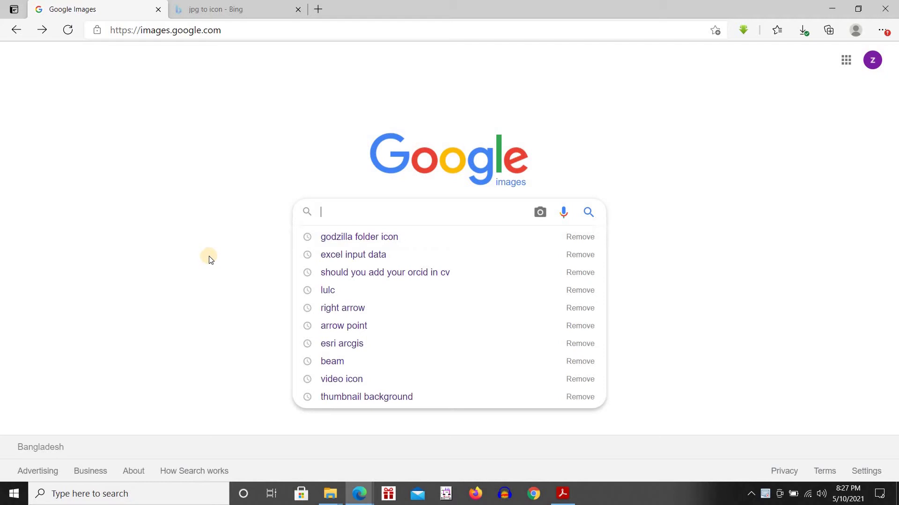
{"action": "left_click", "coordinate": [338, 237]}
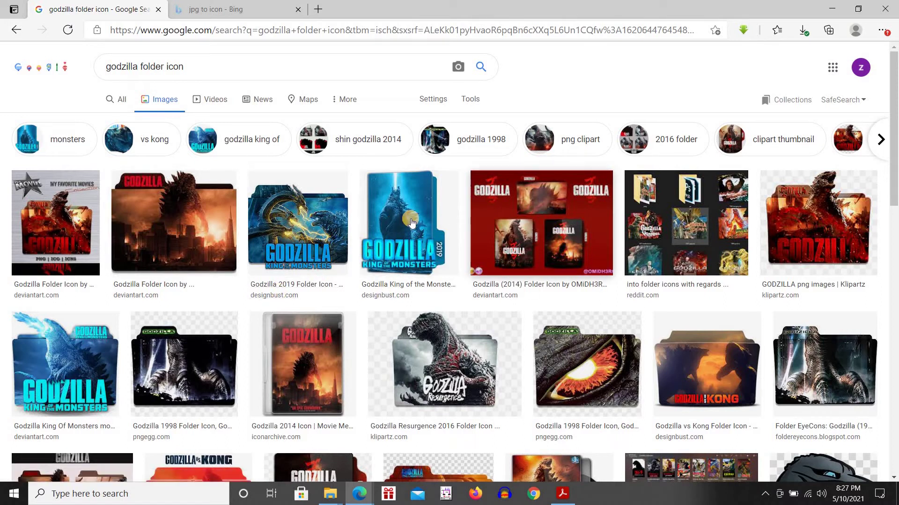
{"action": "left_click", "coordinate": [417, 204]}
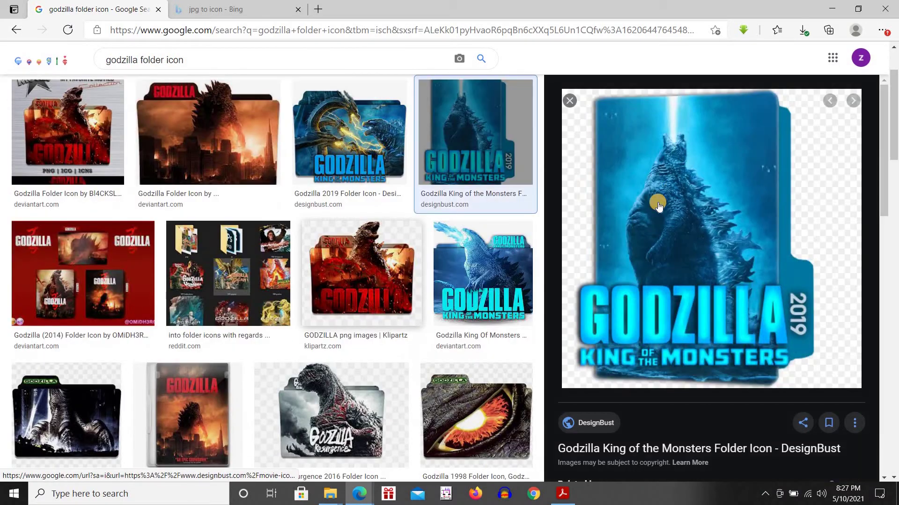
Save the image as godzilla_king_of_the_monsters512.png into custom folder cion, then close the preview
{"action": "right_click", "coordinate": [676, 199]}
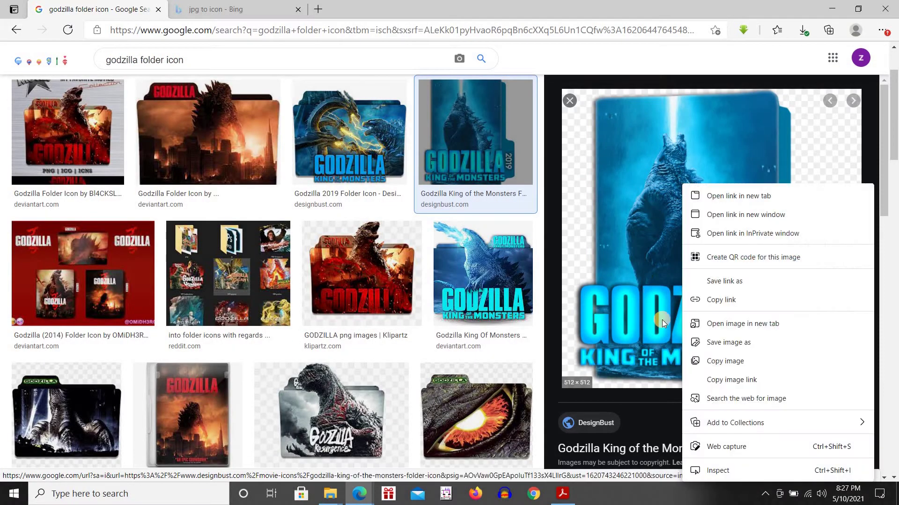
{"action": "left_click", "coordinate": [726, 349]}
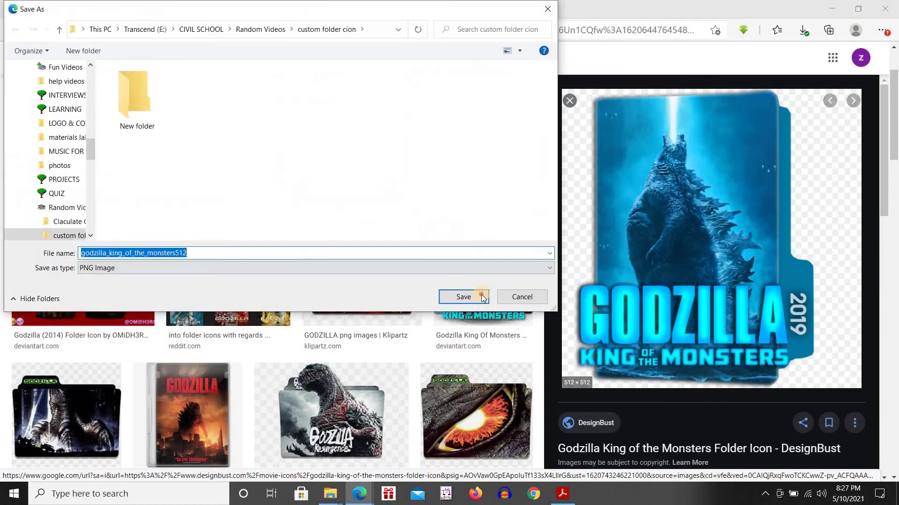
{"action": "left_click", "coordinate": [483, 297]}
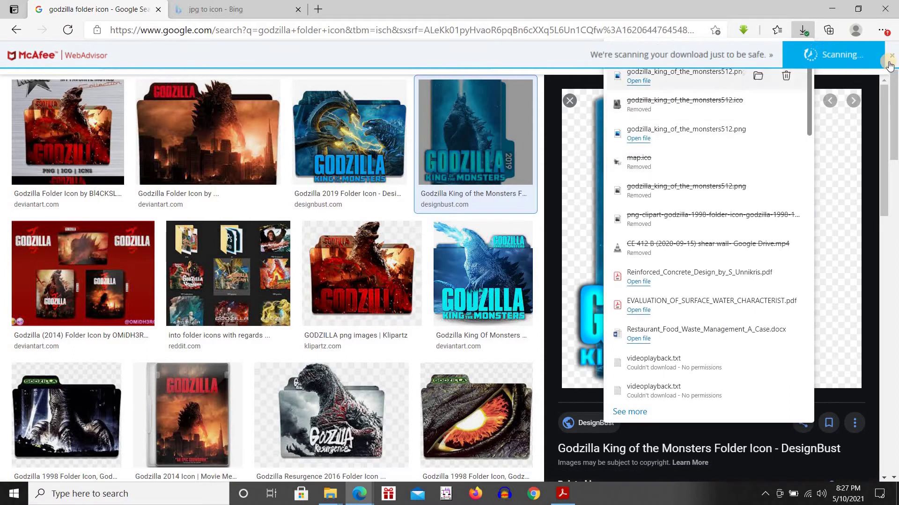
{"action": "left_click", "coordinate": [891, 55]}
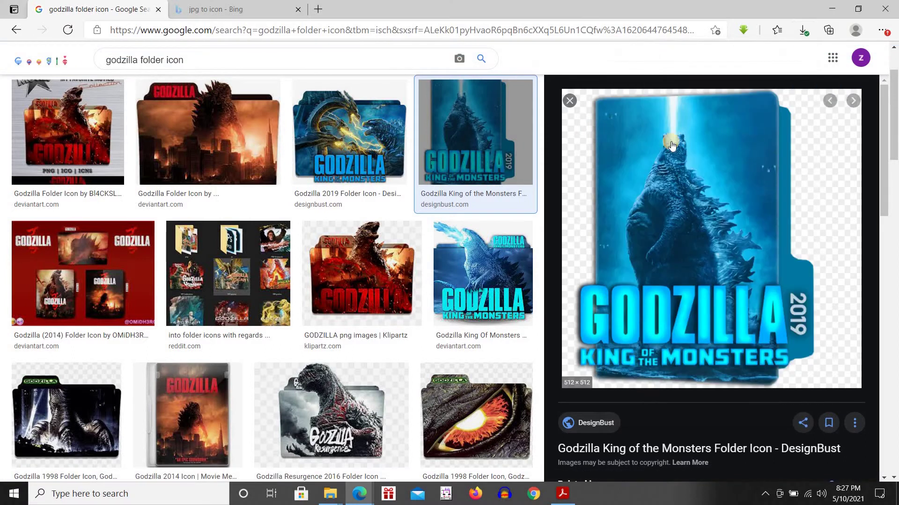
{"action": "left_click", "coordinate": [429, 156]}
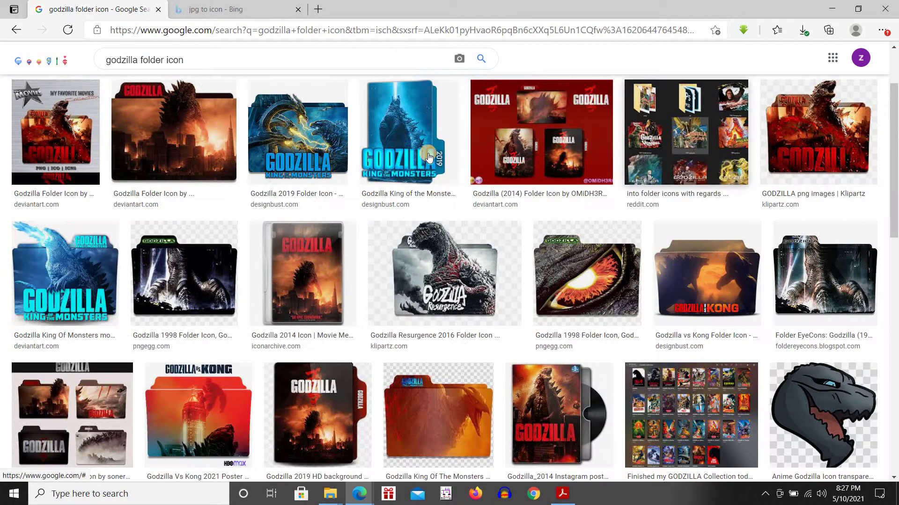
Switch to the FreeConvert JPG to ICO page and bring up its Choose Files upload sources
{"action": "left_click", "coordinate": [205, 9]}
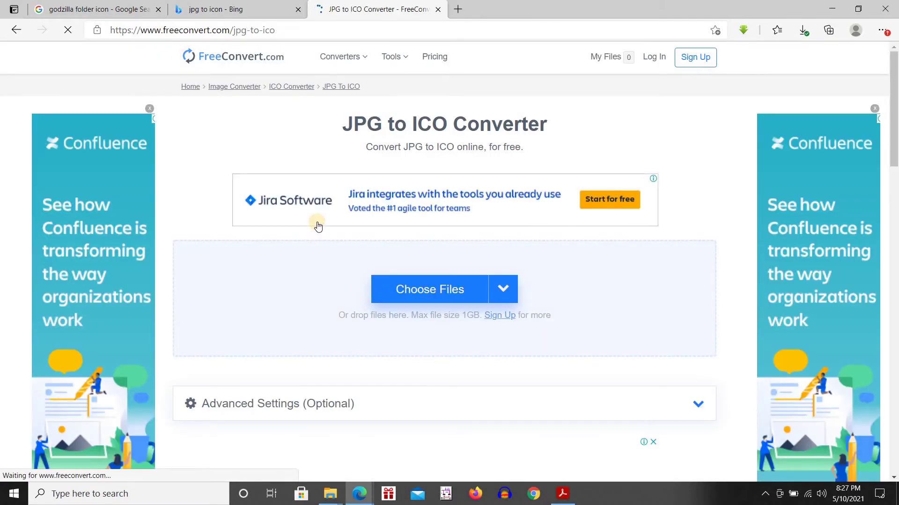
{"action": "left_click", "coordinate": [497, 293]}
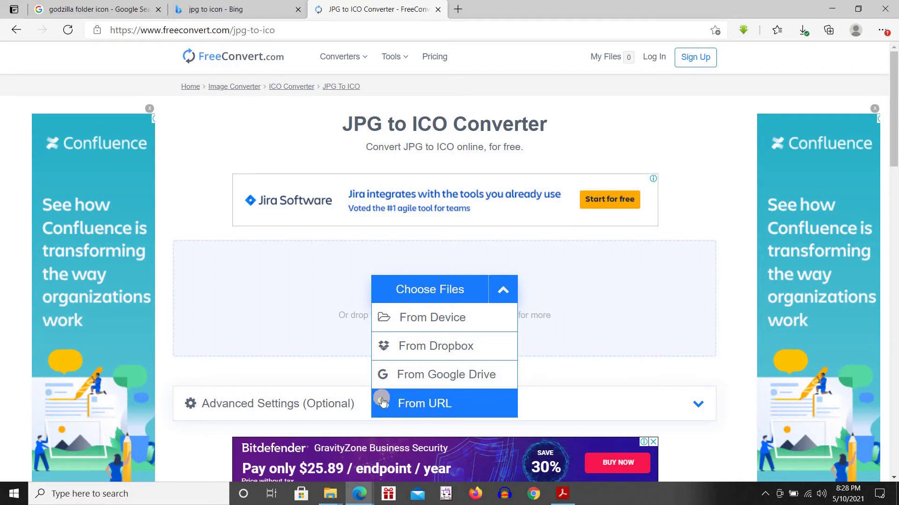
{"action": "left_click", "coordinate": [424, 294]}
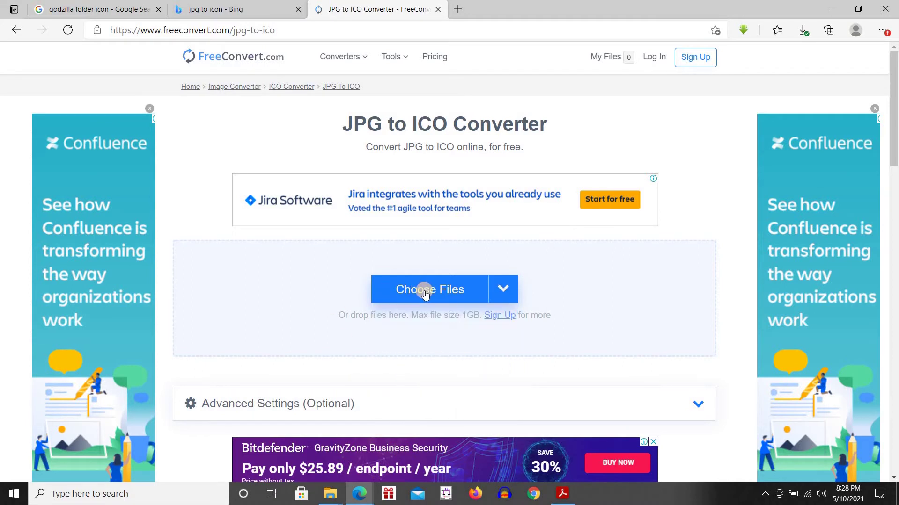
{"action": "left_click", "coordinate": [503, 293]}
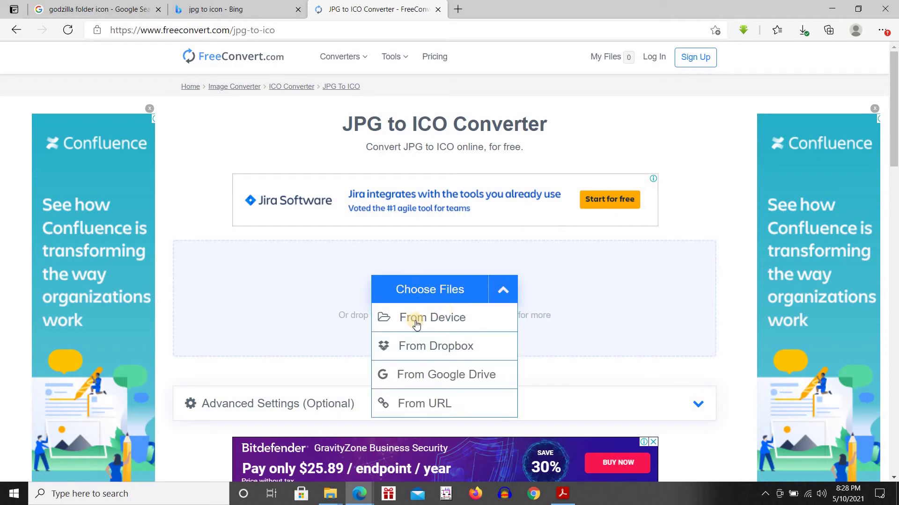
Upload godzilla_king_of_the_monsters512.png from the device and convert it to ICO
{"action": "left_click", "coordinate": [383, 324]}
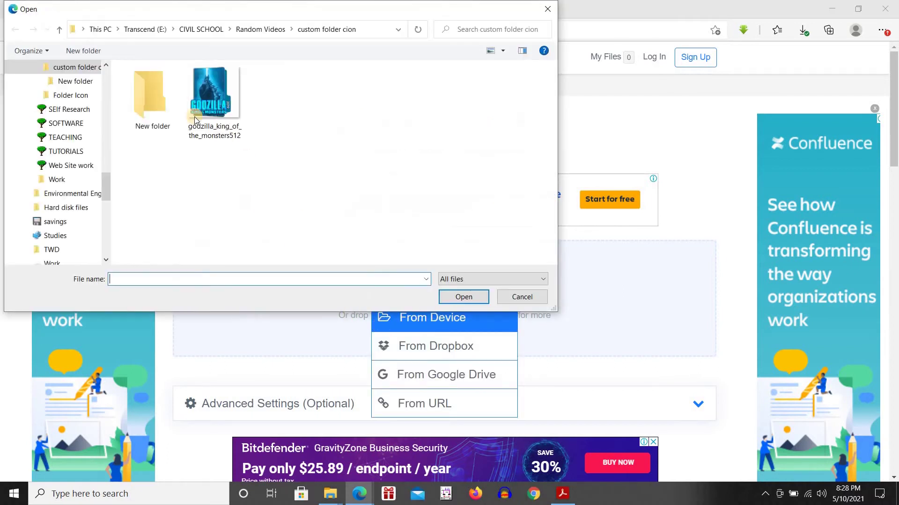
{"action": "left_click", "coordinate": [214, 100]}
{"action": "left_click", "coordinate": [471, 302]}
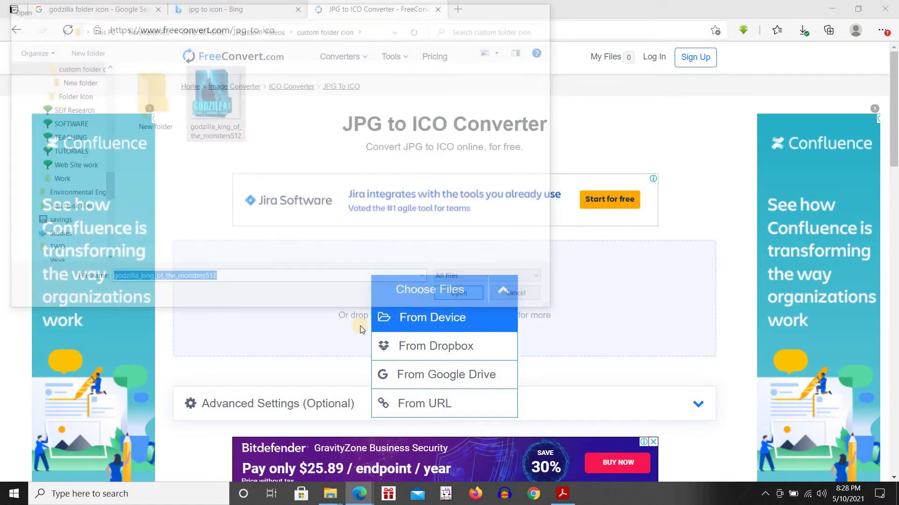
{"action": "left_click", "coordinate": [649, 328]}
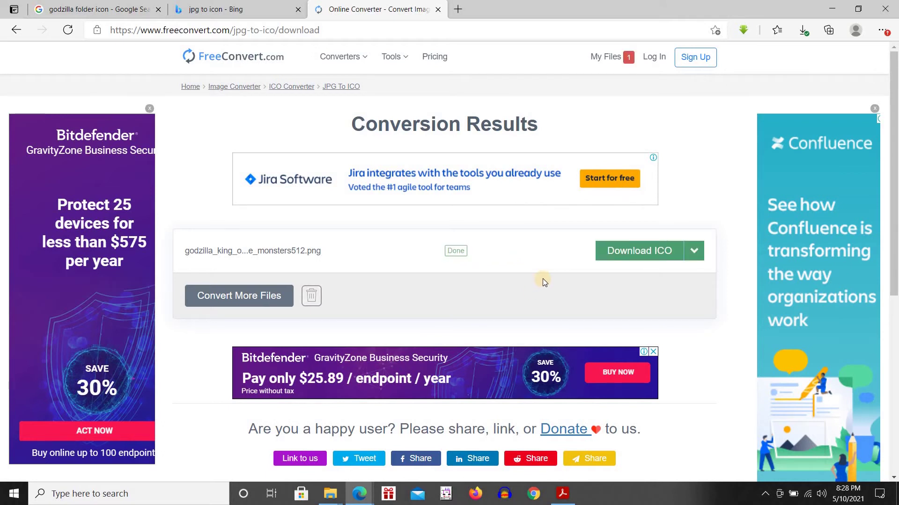
Download the converted Godzilla .ico file and close the Downloads flyout
{"action": "left_click", "coordinate": [638, 256]}
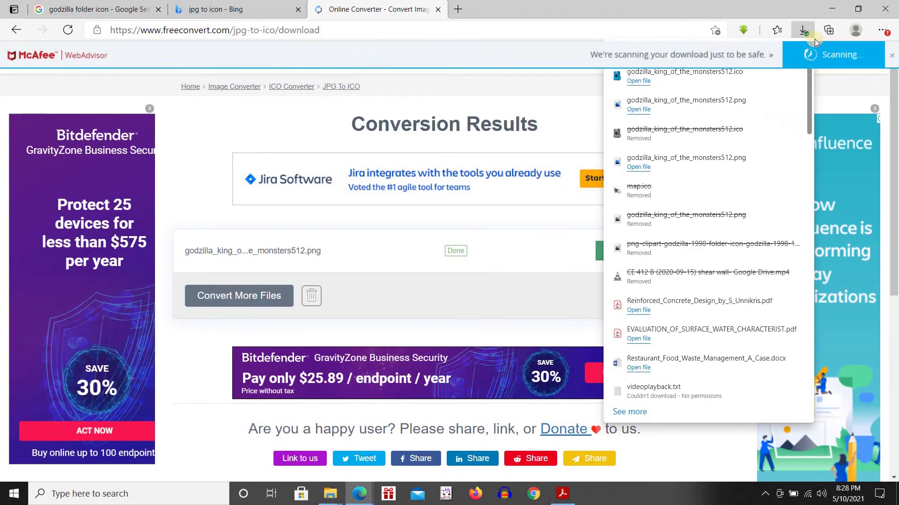
{"action": "left_click", "coordinate": [628, 155]}
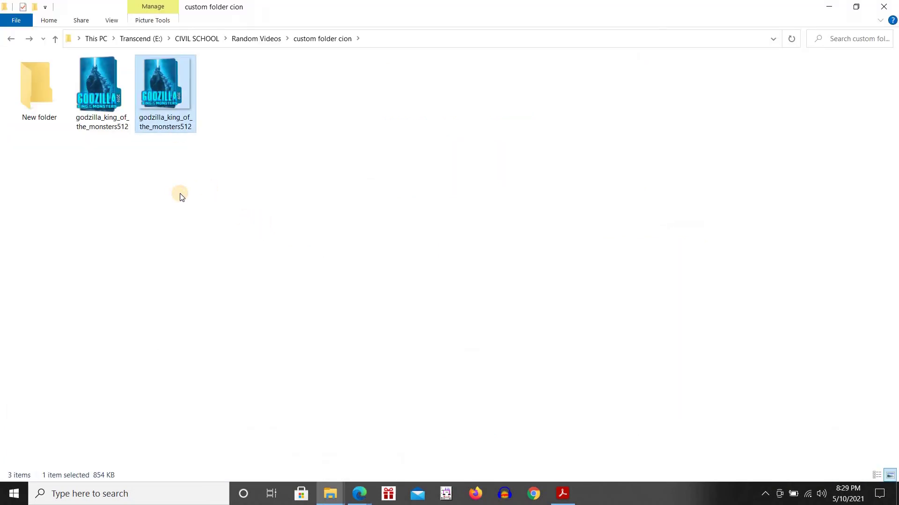
Select New folder beside the Godzilla PNG and ICO files and open its context menu
{"action": "left_click", "coordinate": [108, 105]}
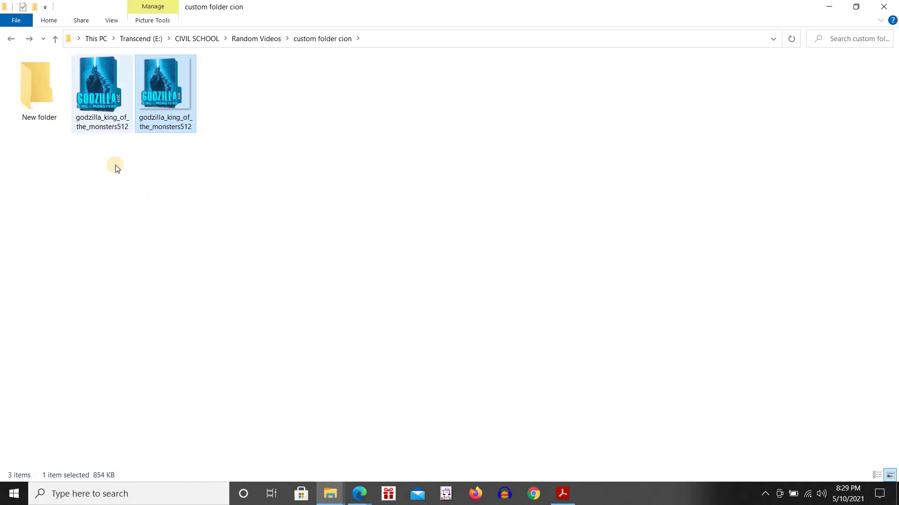
{"action": "left_click", "coordinate": [115, 168]}
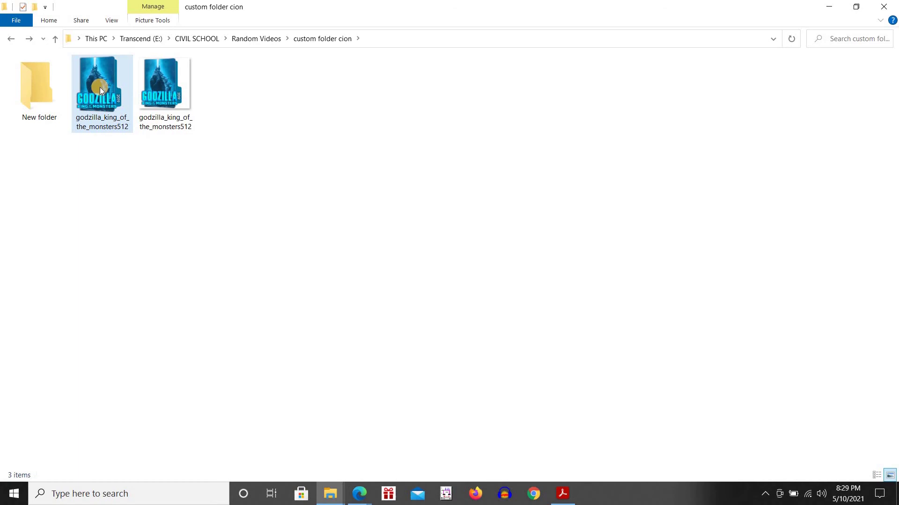
{"action": "left_click", "coordinate": [107, 106]}
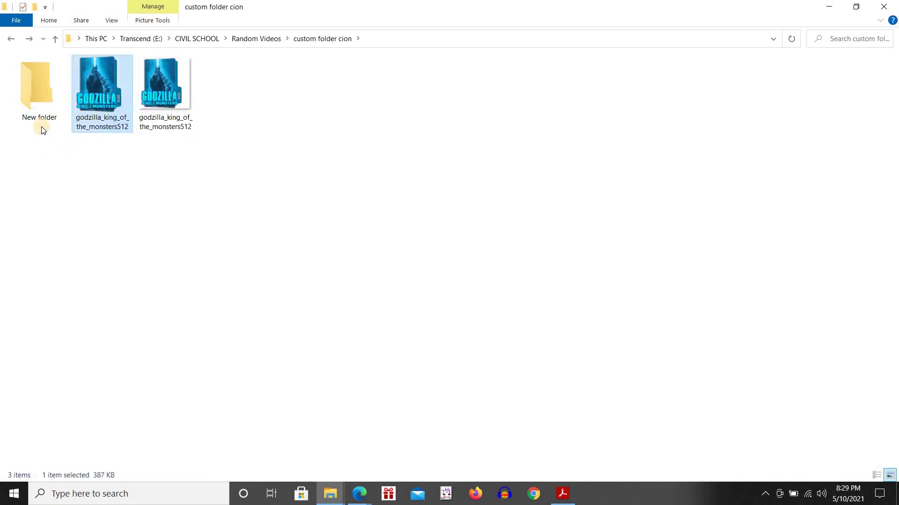
{"action": "left_click", "coordinate": [35, 106]}
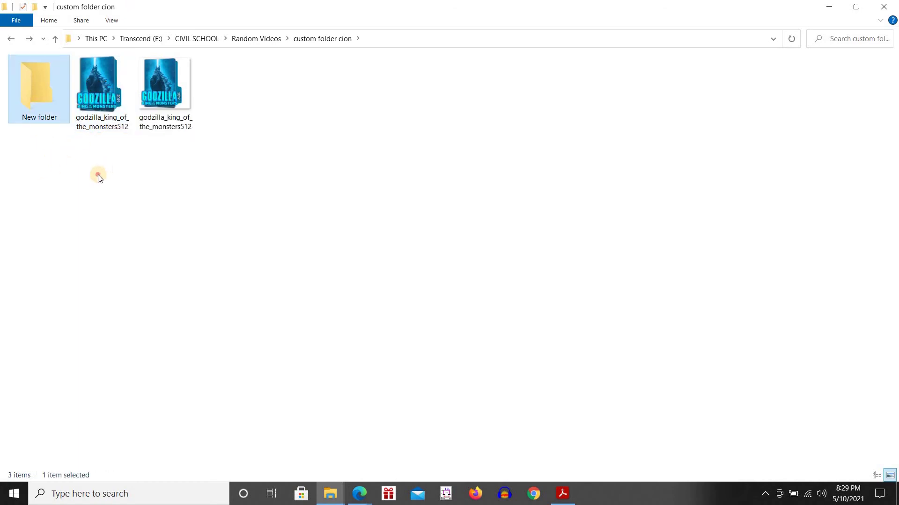
{"action": "right_click", "coordinate": [212, 201]}
{"action": "left_click", "coordinate": [27, 90]}
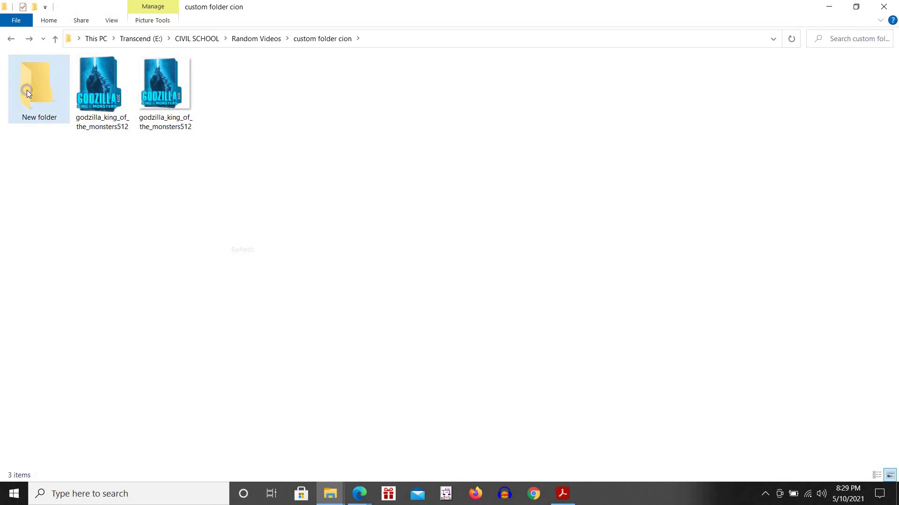
{"action": "right_click", "coordinate": [27, 90]}
Open New folder's Properties and go through Customize and Change Icon to Browse for an icon file
{"action": "left_click", "coordinate": [57, 461]}
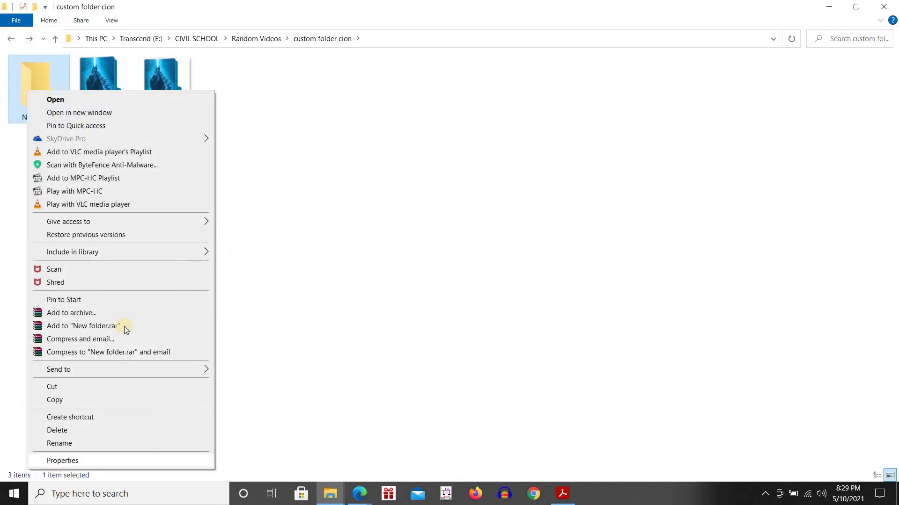
{"action": "left_click", "coordinate": [510, 142]}
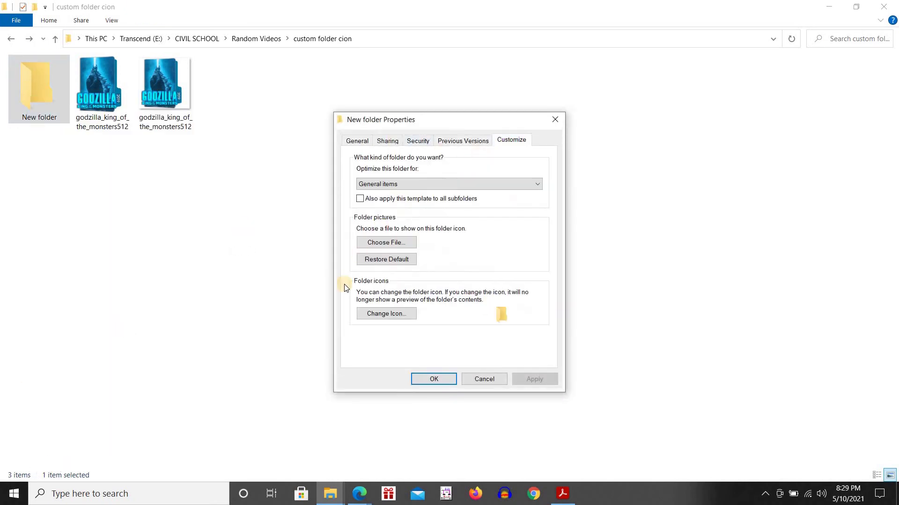
{"action": "left_click", "coordinate": [383, 315]}
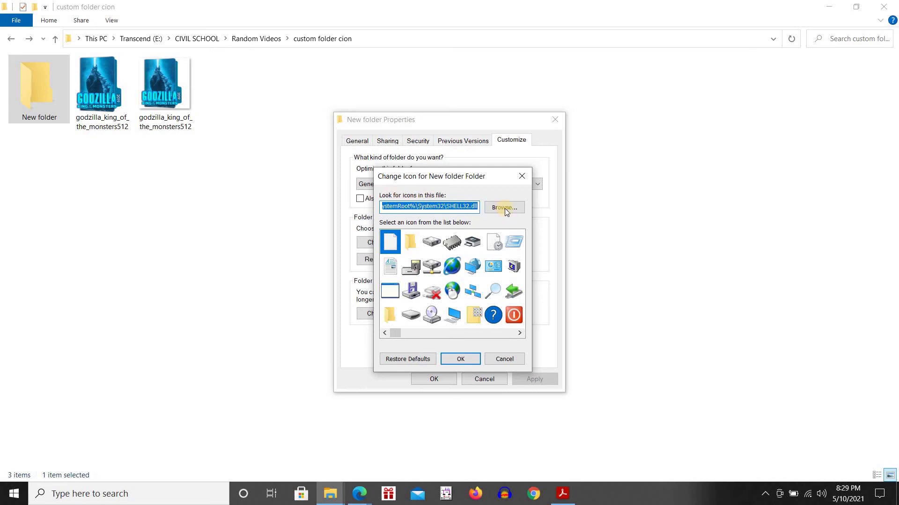
{"action": "left_click", "coordinate": [485, 212]}
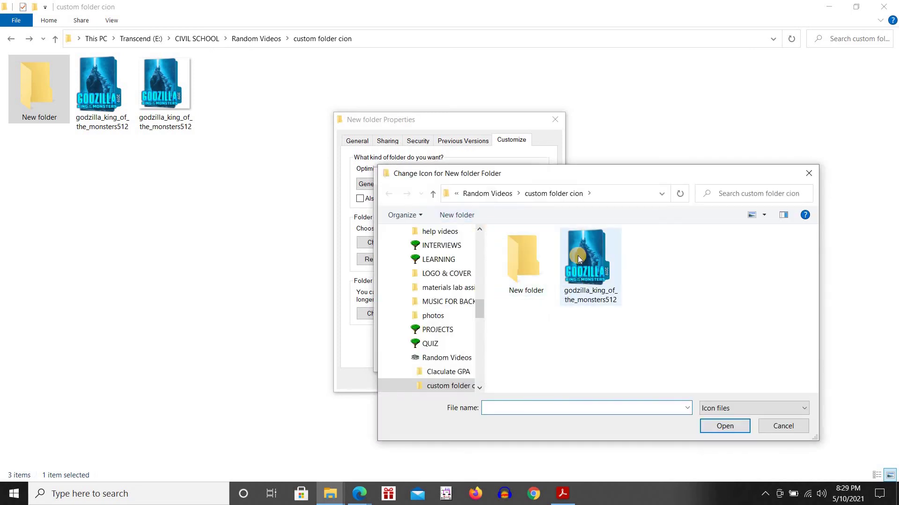
Pick godzilla_king_of_the_monsters512.ico as the folder icon, confirm with OK and Apply
{"action": "left_click", "coordinate": [580, 256]}
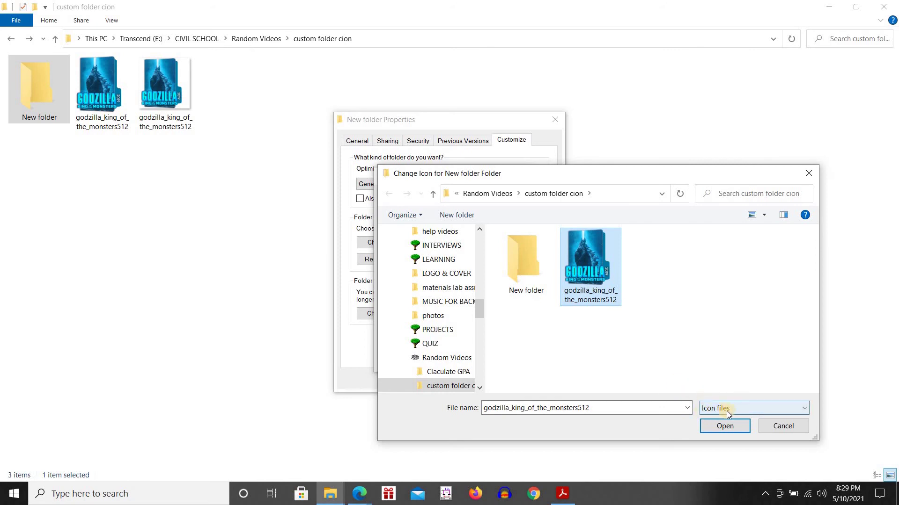
{"action": "left_click", "coordinate": [753, 409]}
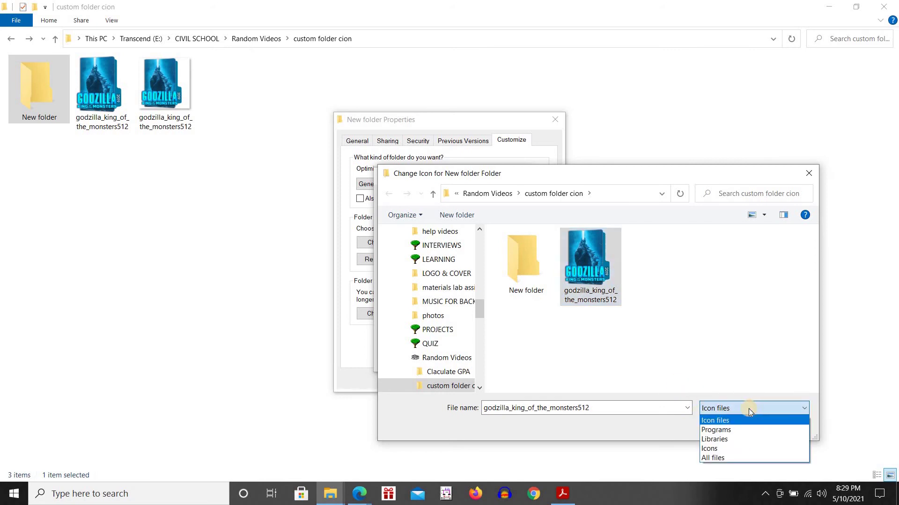
{"action": "left_click", "coordinate": [722, 459]}
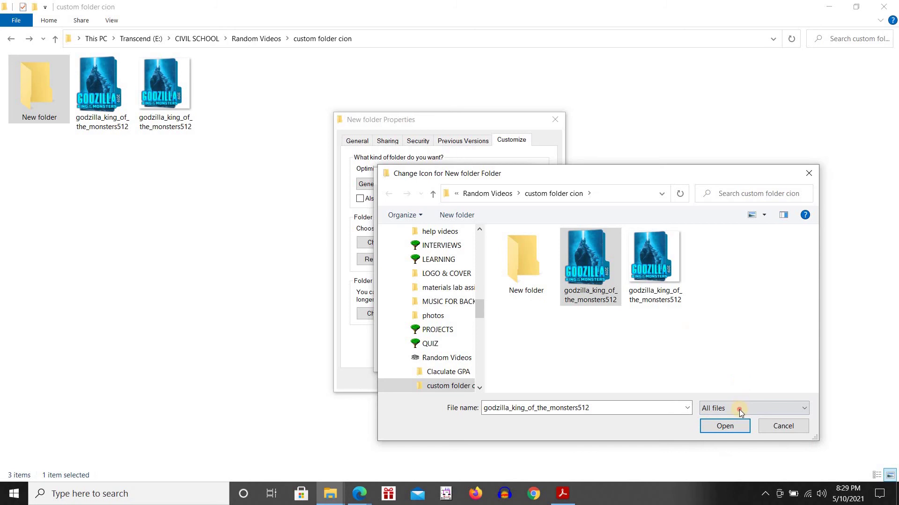
{"action": "left_click", "coordinate": [726, 409]}
{"action": "left_click", "coordinate": [716, 417]}
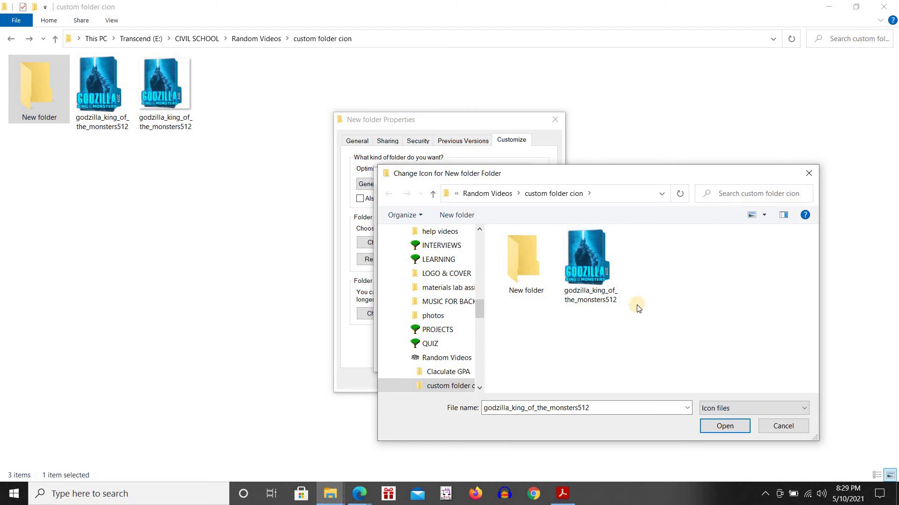
{"action": "left_click", "coordinate": [590, 268]}
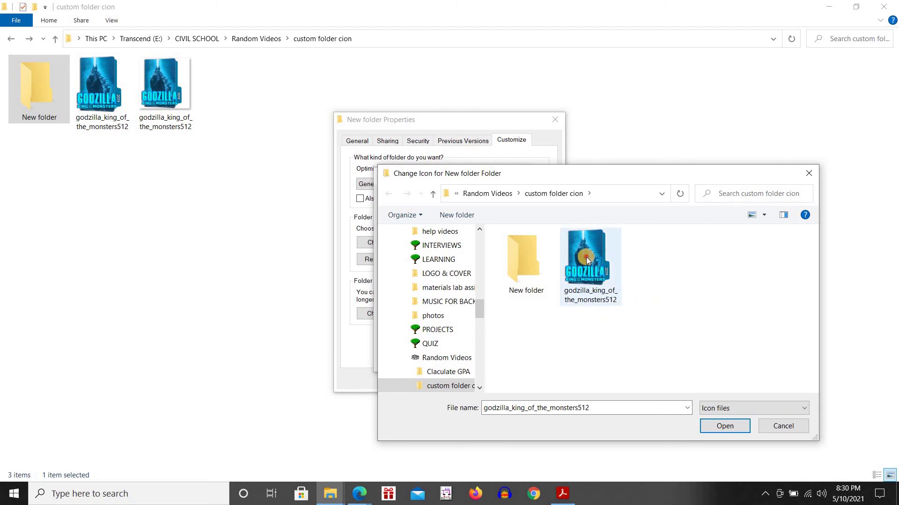
{"action": "left_click", "coordinate": [718, 427]}
{"action": "left_click", "coordinate": [462, 358]}
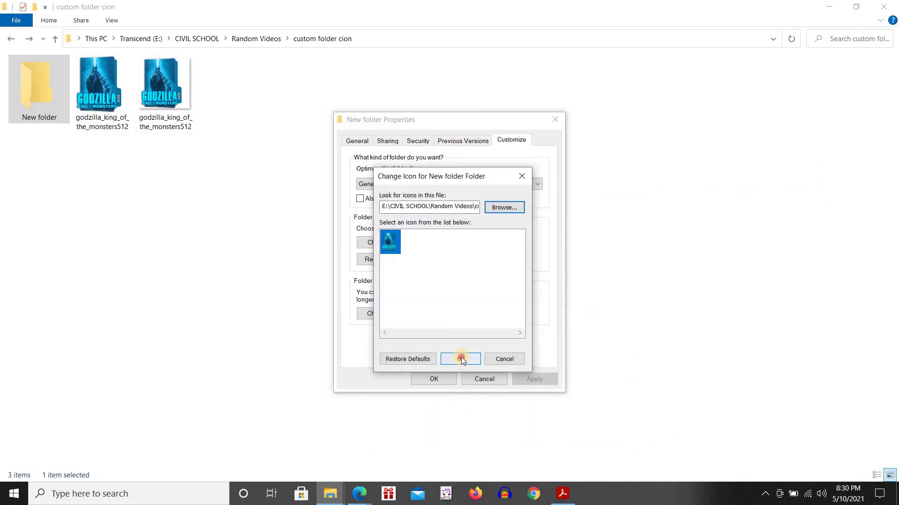
{"action": "left_click", "coordinate": [533, 380]}
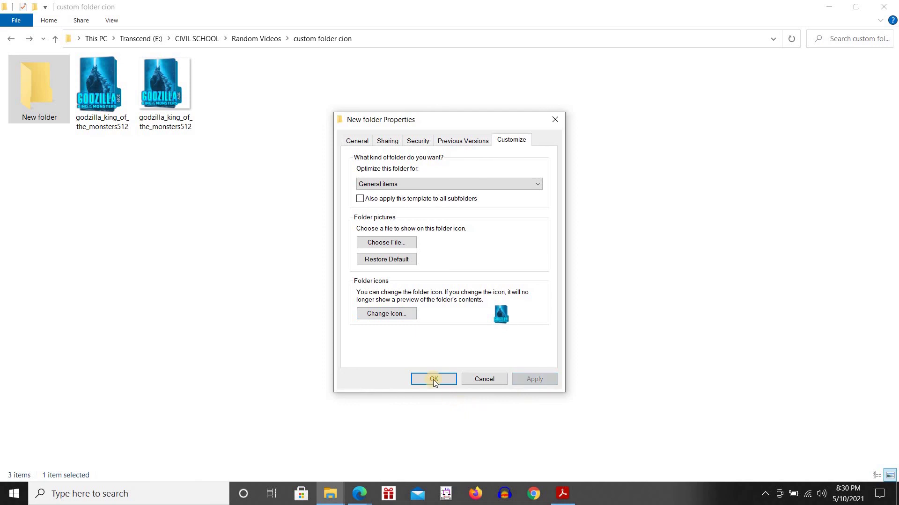
Close the Properties dialog and refresh the custom folder cion view
{"action": "left_click", "coordinate": [419, 380]}
{"action": "right_click", "coordinate": [193, 224]}
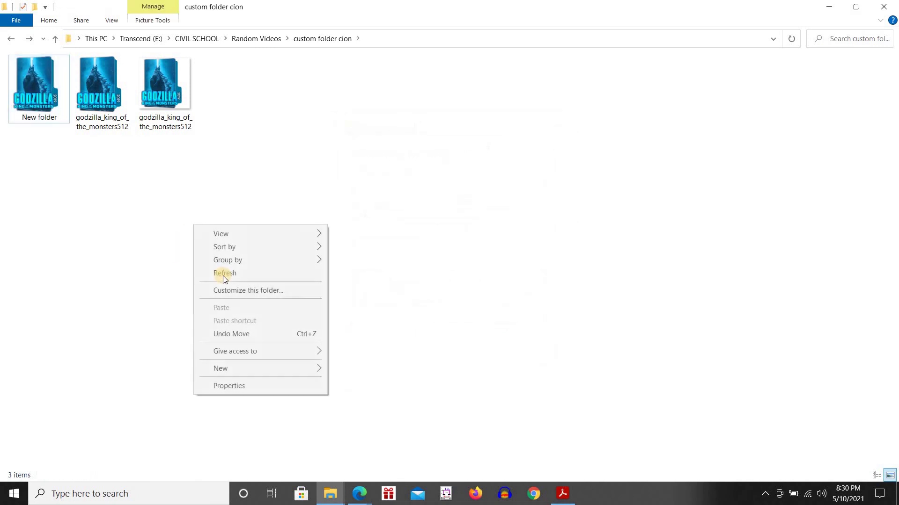
{"action": "left_click", "coordinate": [119, 220]}
Open the empty New folder, then return to custom folder cion with Alt+Up
{"action": "left_click", "coordinate": [33, 120]}
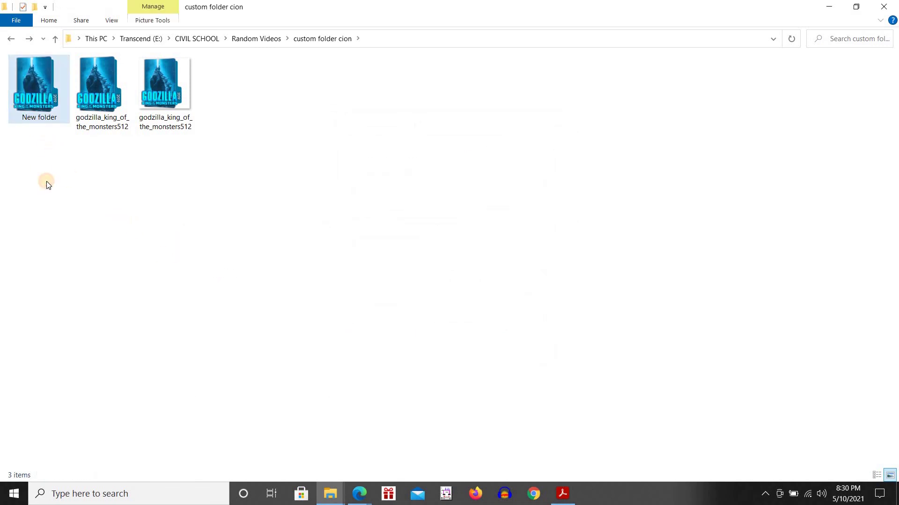
{"action": "left_click", "coordinate": [49, 182]}
{"action": "left_click", "coordinate": [33, 99]}
{"action": "left_click", "coordinate": [53, 166]}
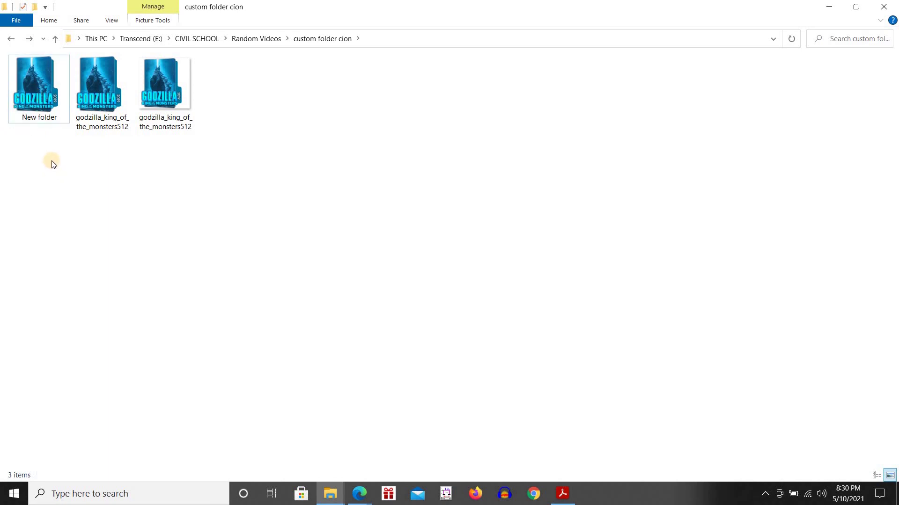
{"action": "double_click", "coordinate": [35, 77]}
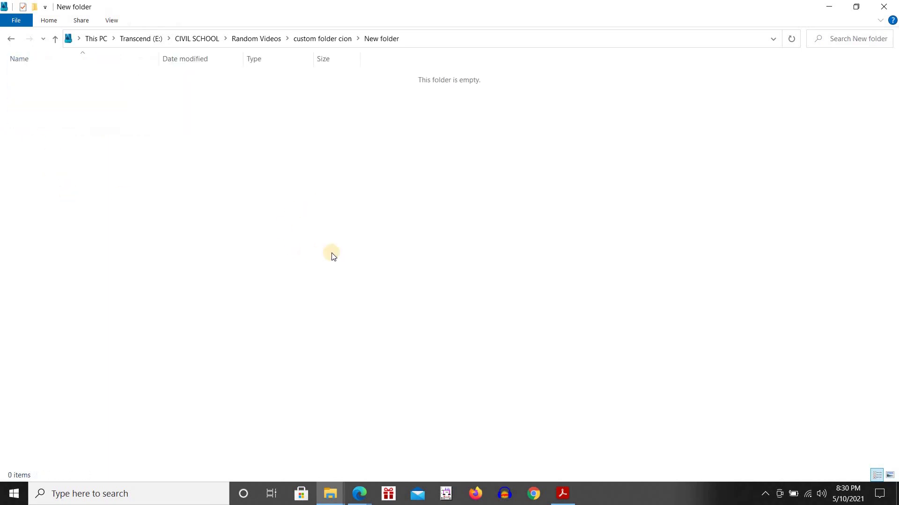
{"action": "right_click", "coordinate": [308, 200]}
{"action": "left_click", "coordinate": [339, 247]}
{"action": "key", "text": "alt+Up"}
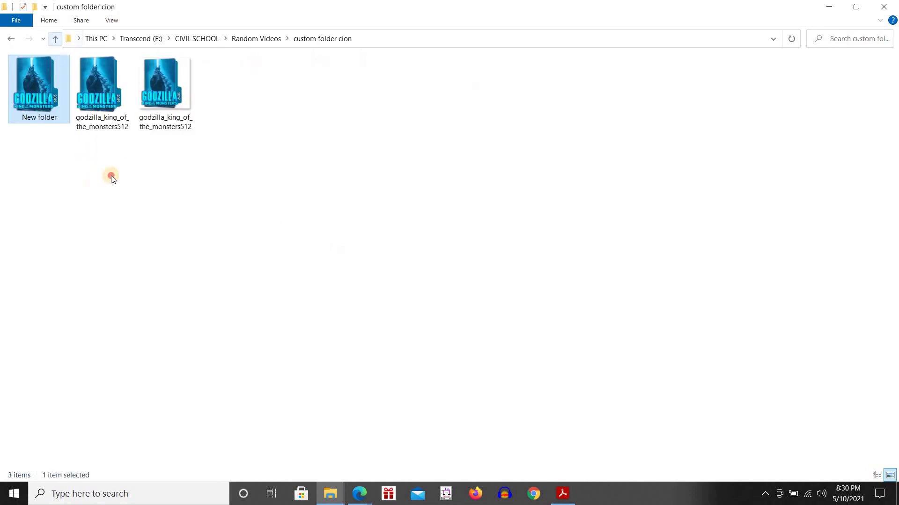